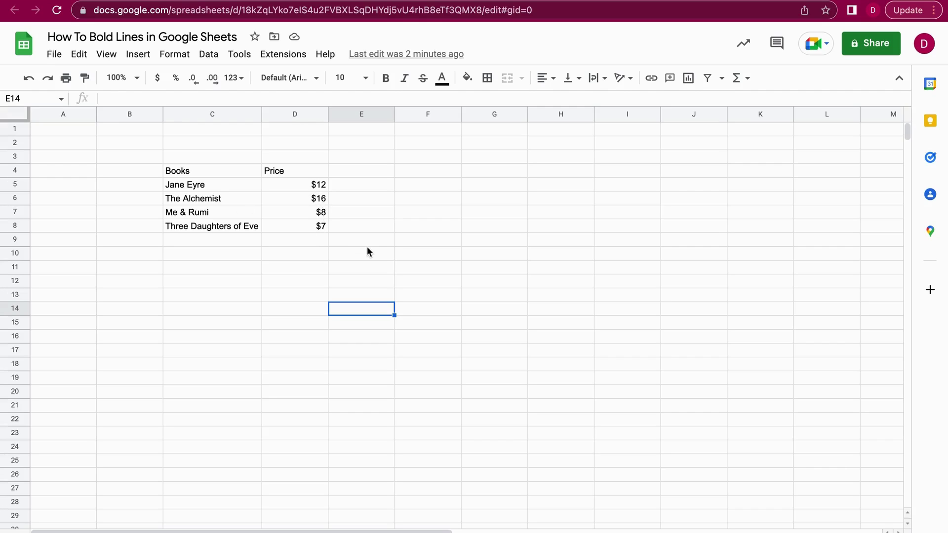
Make header row 4 bold so the Books and Price headers stand out.
left_click_drag(195, 171, 281, 180)
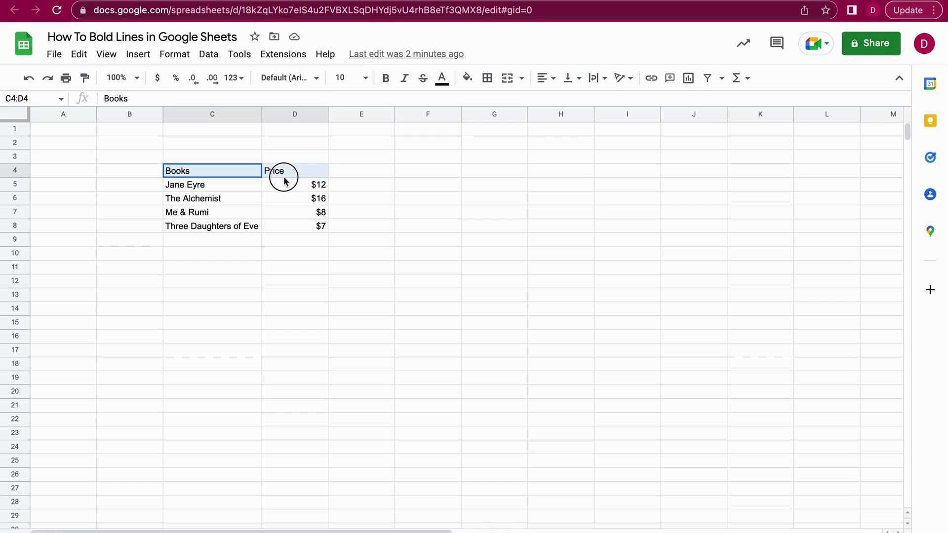
left_click(401, 250)
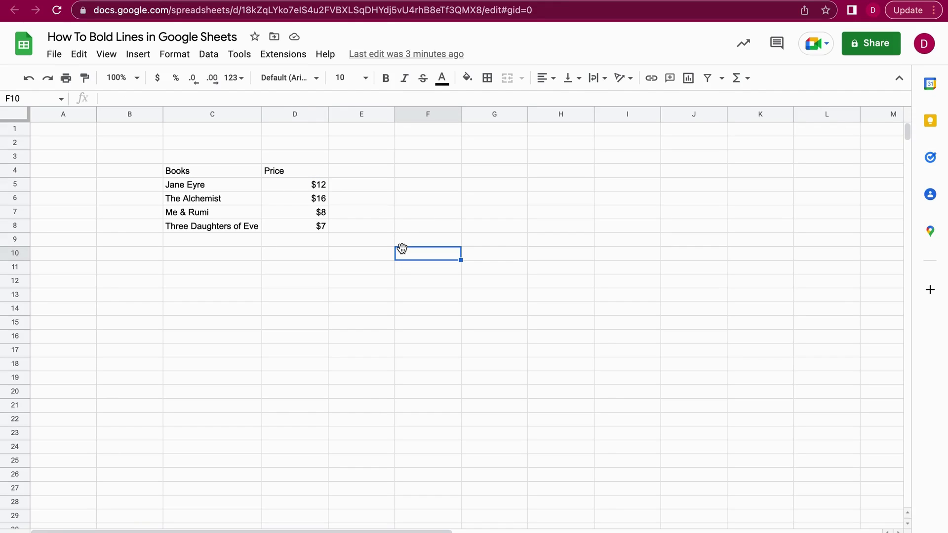
left_click(20, 170)
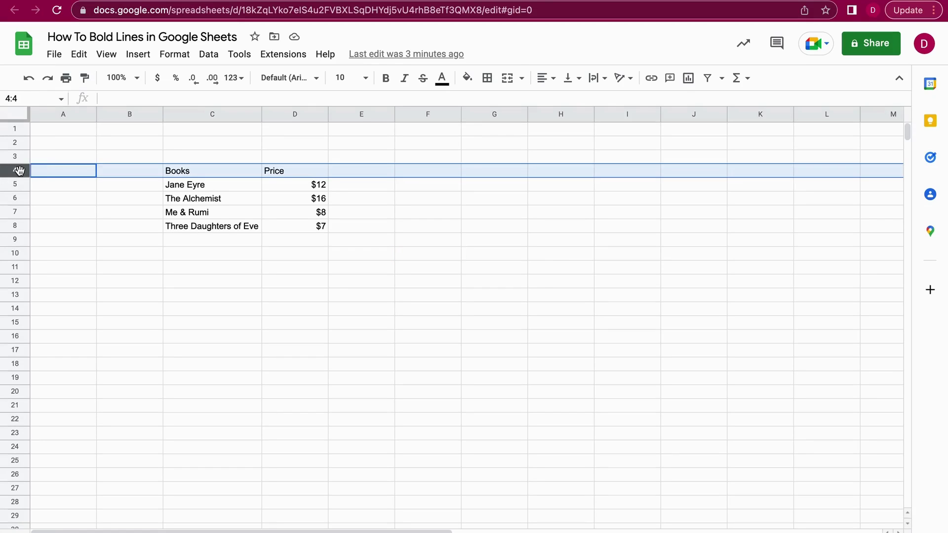
left_click(386, 78)
left_click(403, 293)
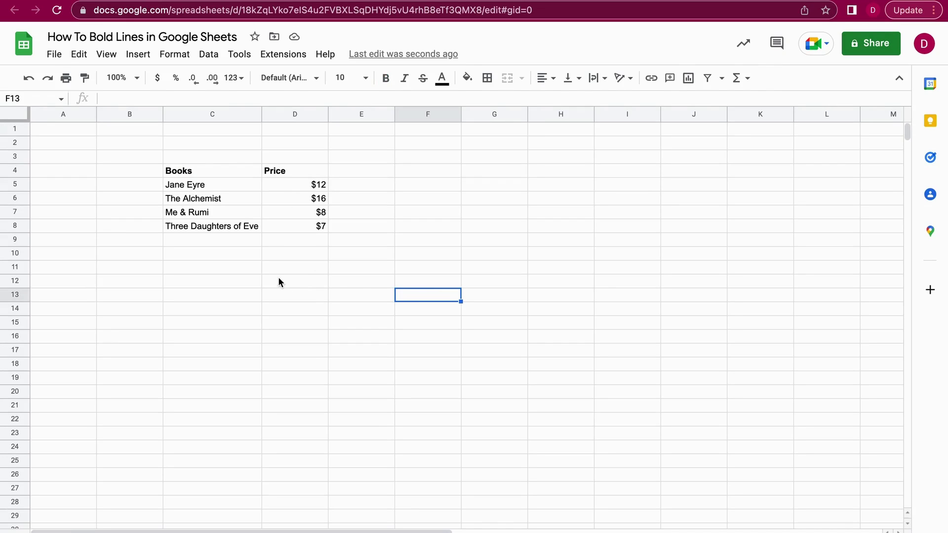
Undo the bold formatting on the header row twice.
left_click(253, 271)
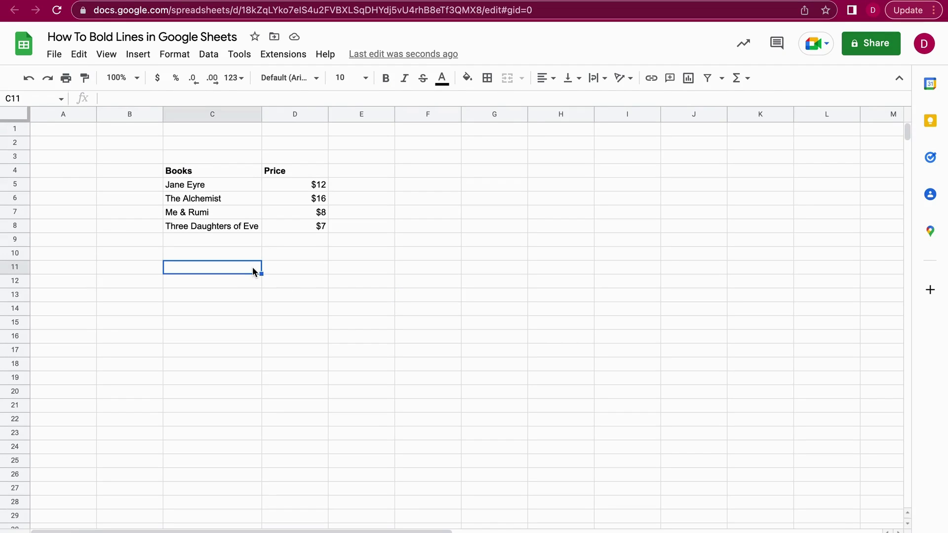
key("ctrl+z")
left_click(299, 277)
key("ctrl+z")
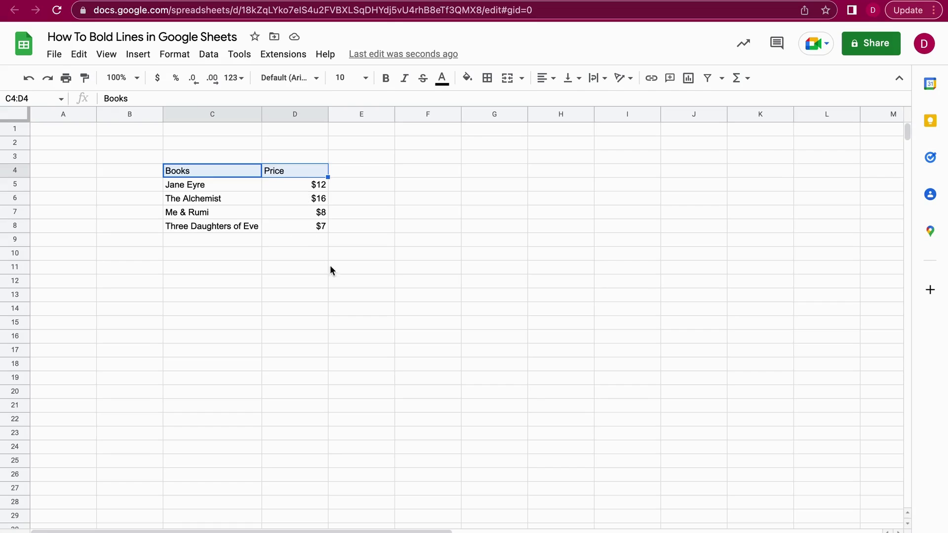
Make the Books and Price cells C4:D4 bold with Ctrl+B.
left_click(332, 266)
left_click_drag(225, 173, 302, 173)
key("ctrl+b")
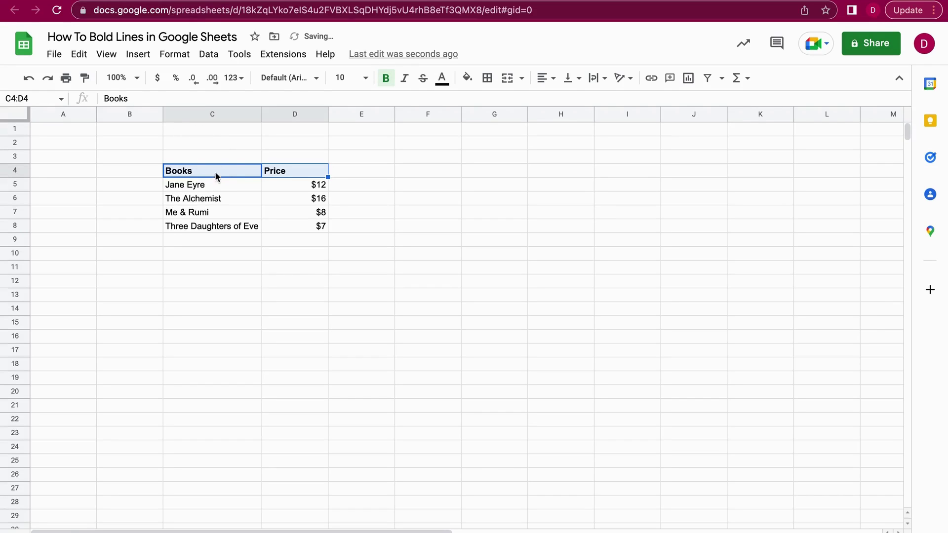
left_click(282, 280)
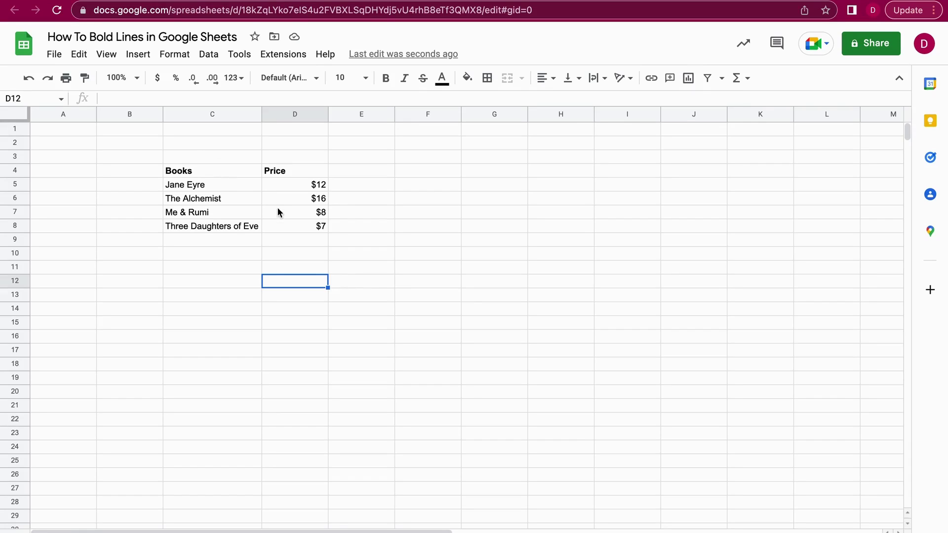
Remove the bold from Books and Price, then select C4:D4 for bordering.
key("ctrl+z")
left_click(318, 288)
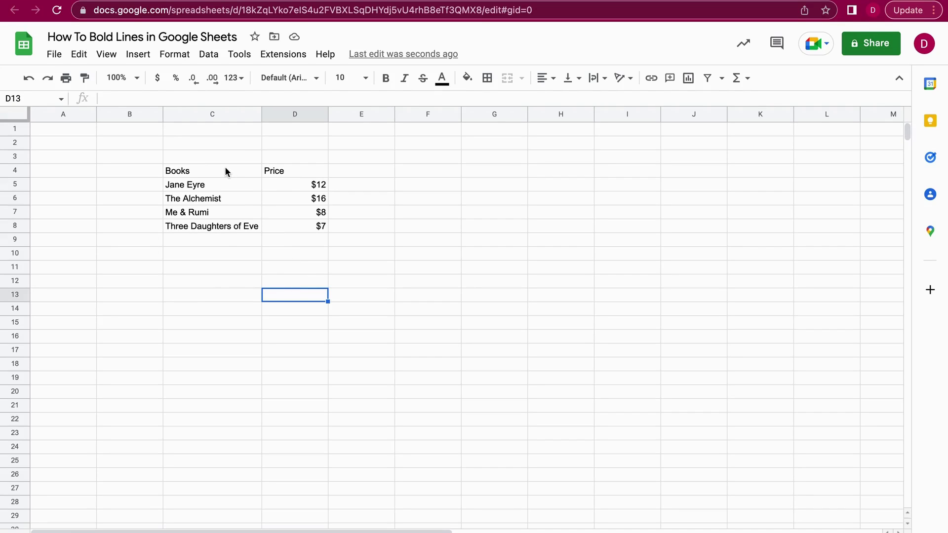
left_click_drag(222, 174, 289, 174)
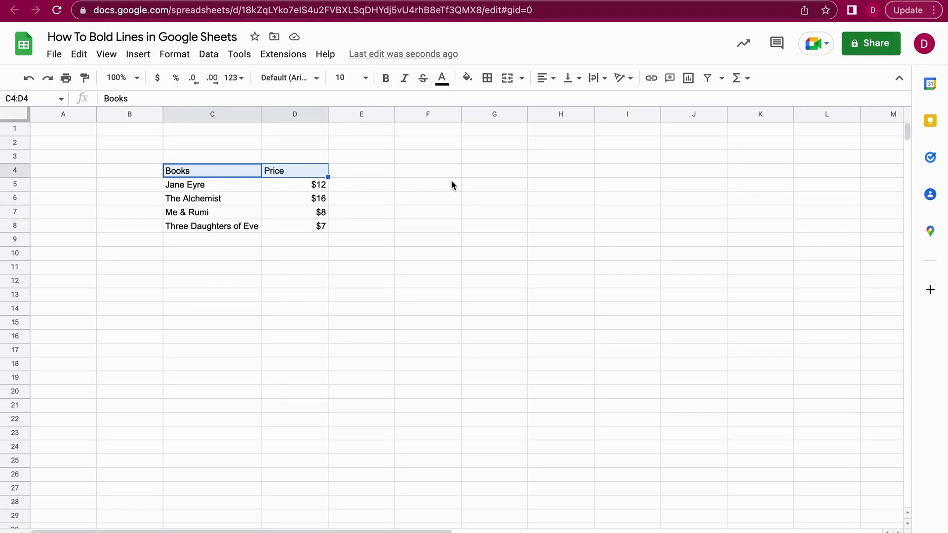
left_click(487, 78)
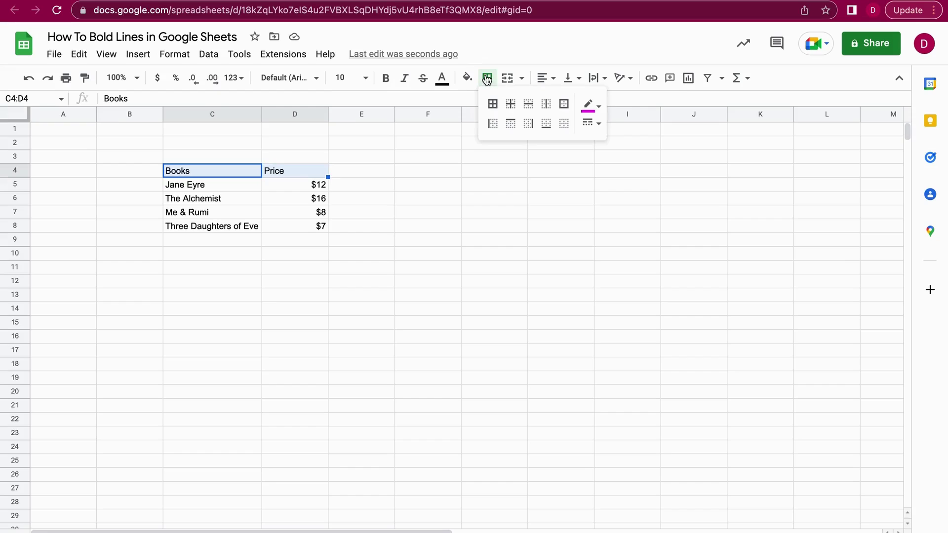
Put an outer border around C4:D4 and change its colour to black.
left_click(564, 105)
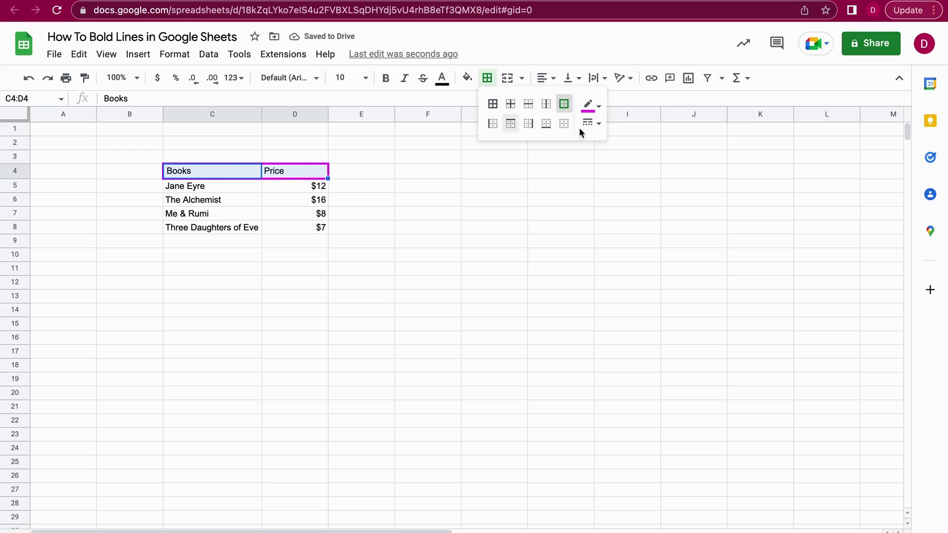
left_click(597, 109)
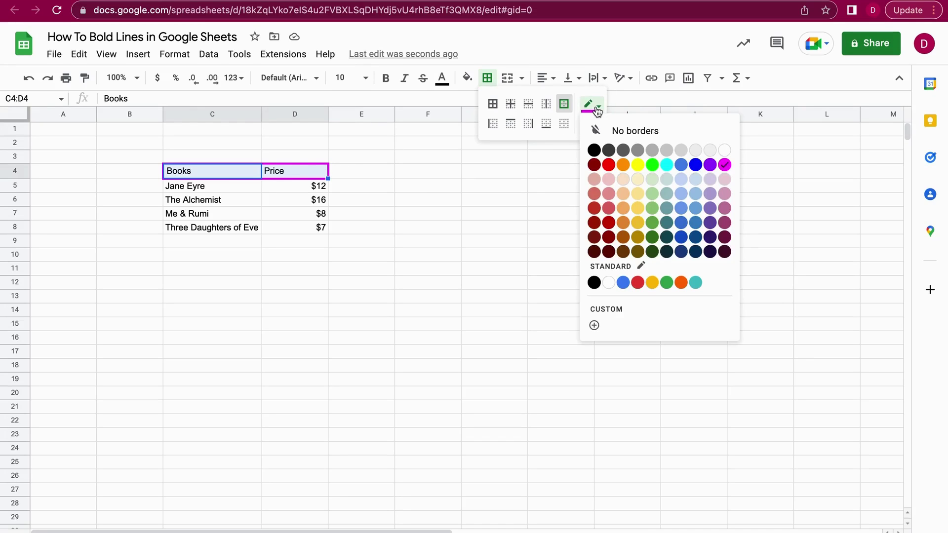
left_click(594, 151)
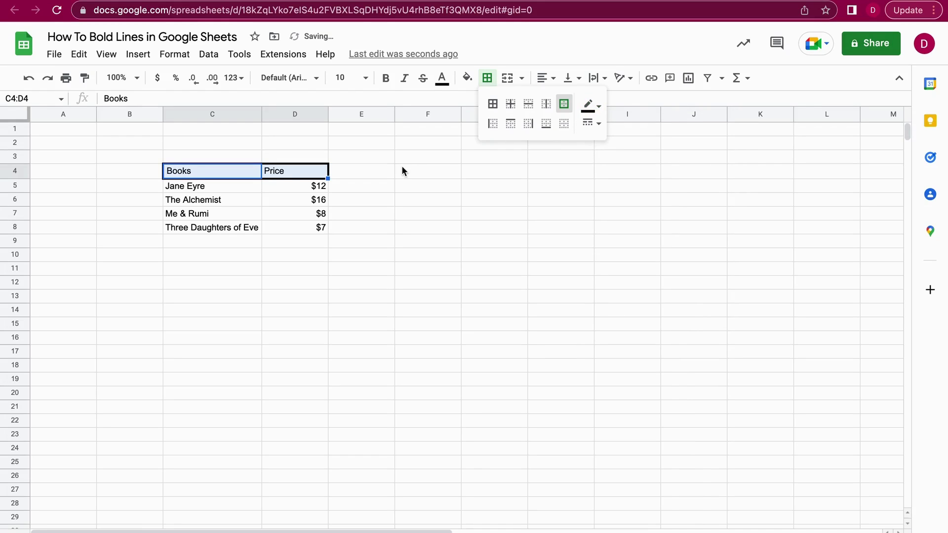
left_click(599, 125)
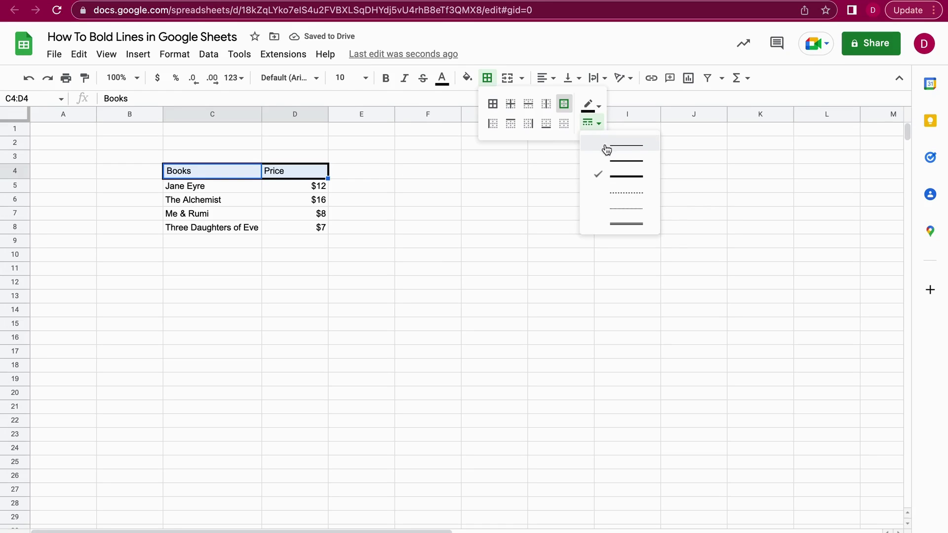
Try a dashed border line, then give C4:D4 a thick solid outer border.
left_click(625, 194)
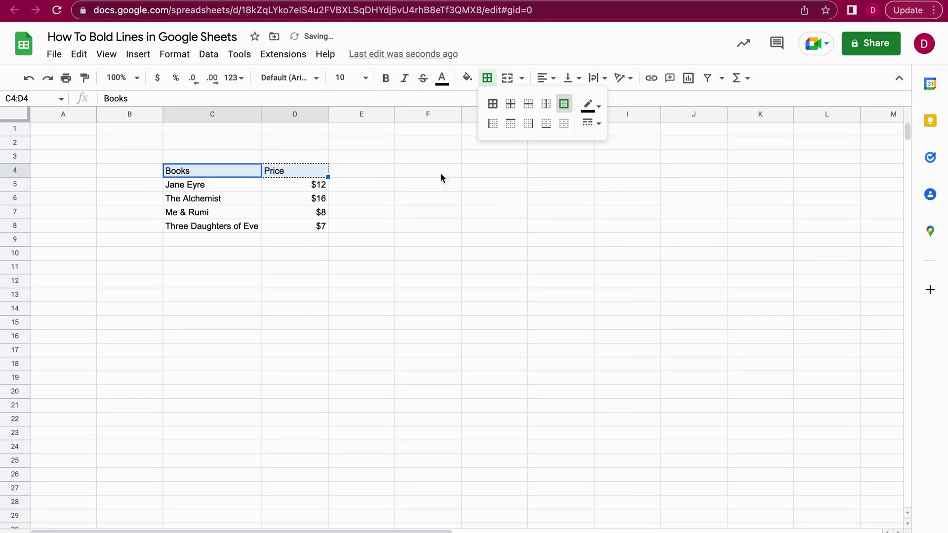
left_click(399, 183)
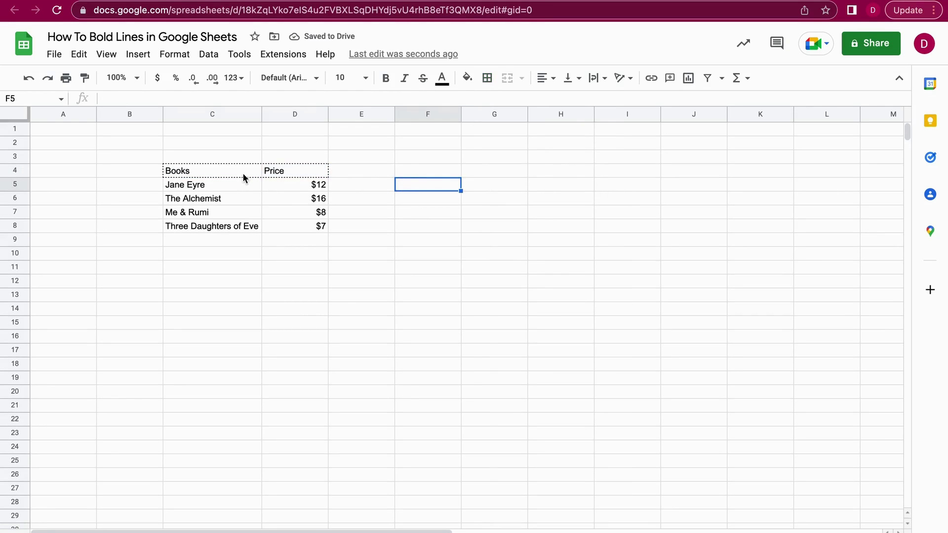
left_click_drag(223, 173, 271, 172)
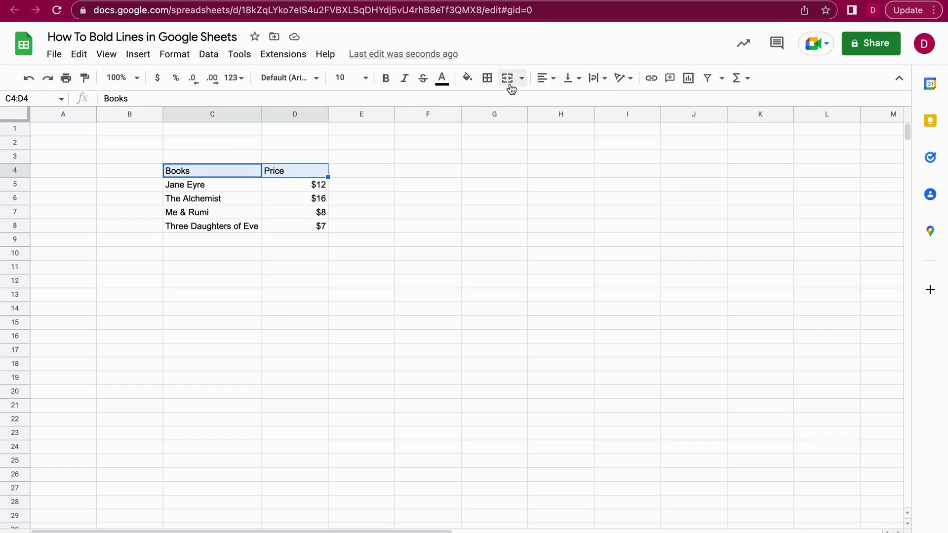
left_click(488, 79)
left_click(597, 123)
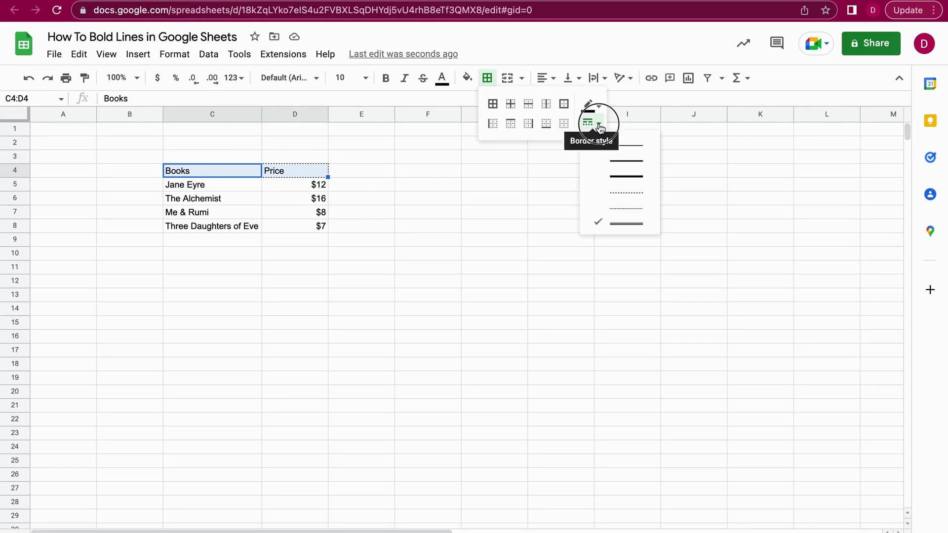
left_click(627, 175)
left_click(563, 103)
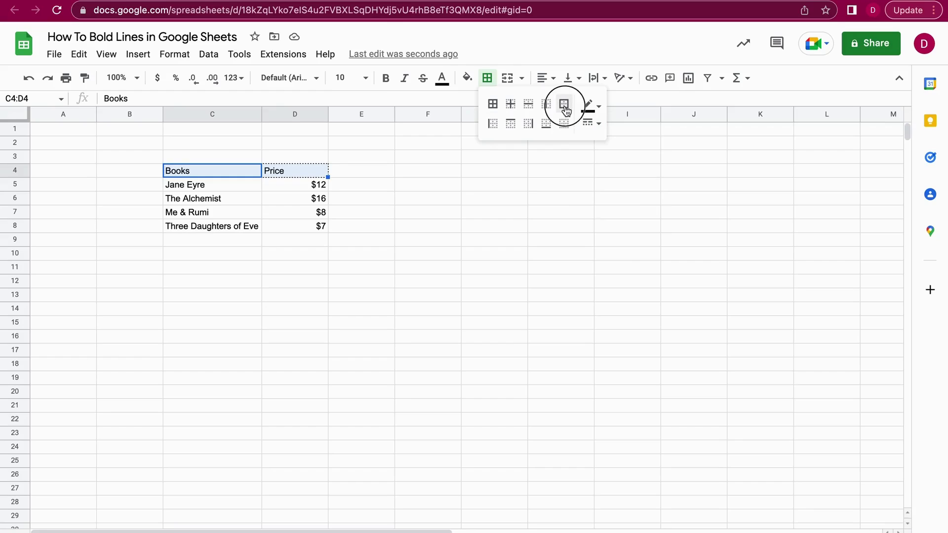
Change the header border style to a double line.
left_click(597, 123)
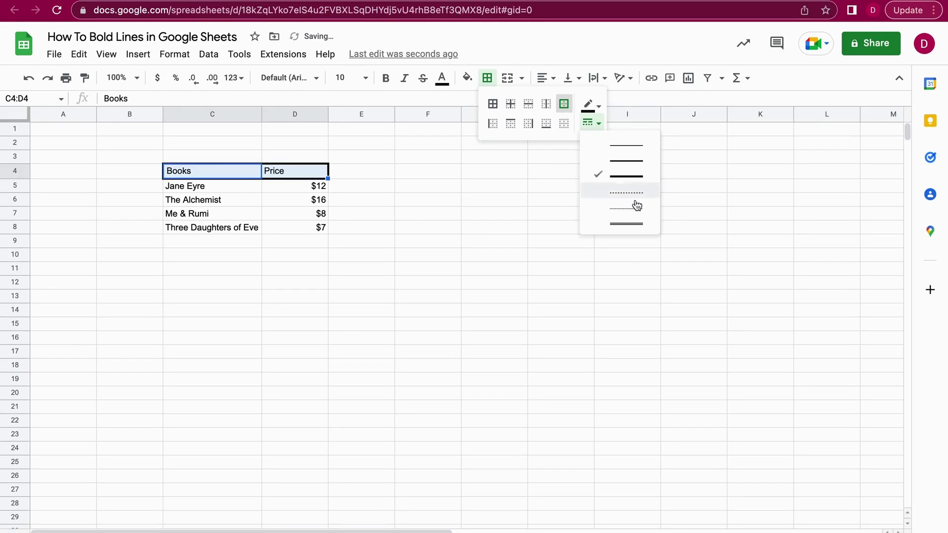
left_click(620, 219)
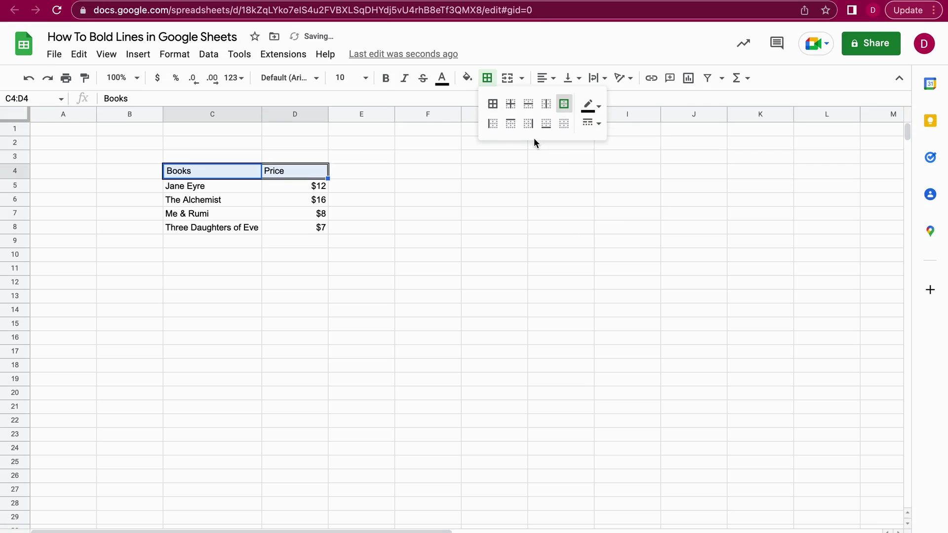
key("Escape")
left_click(469, 180)
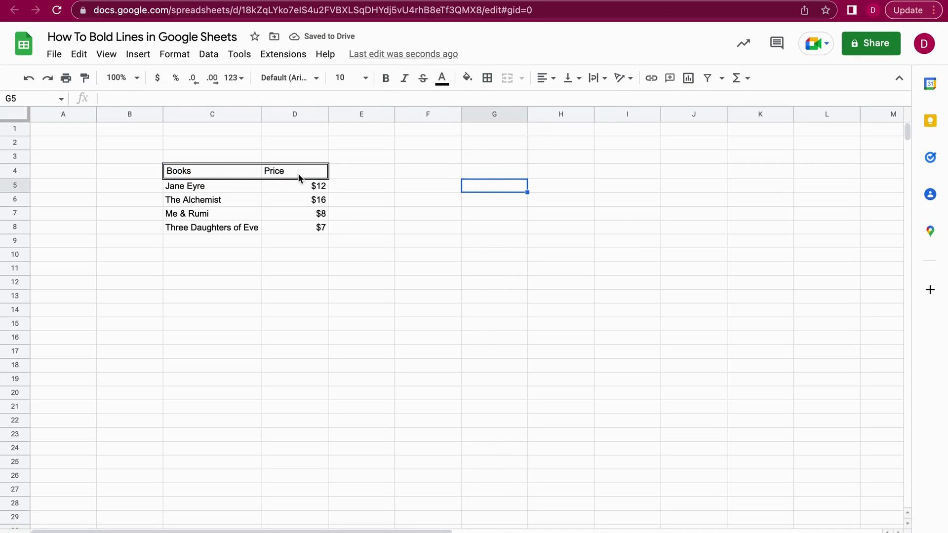
left_click(366, 198)
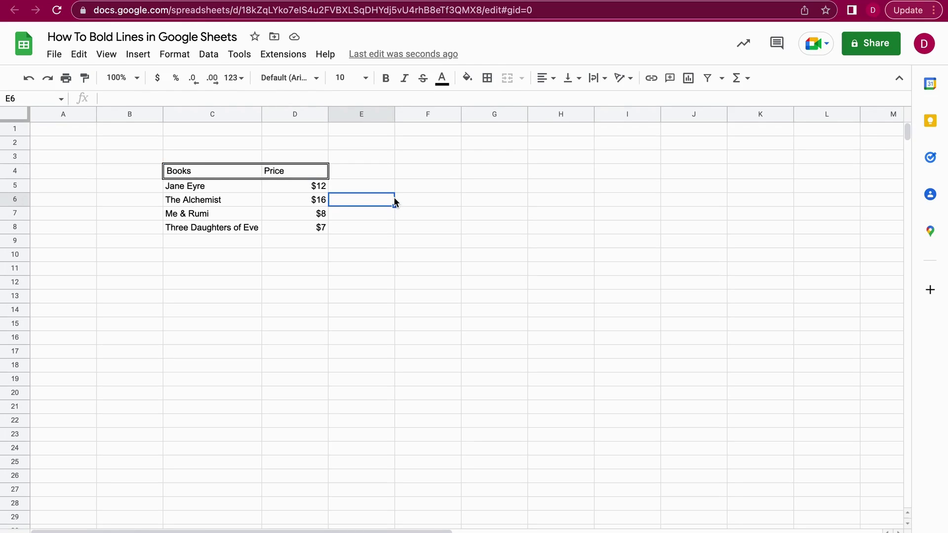
left_click(408, 202)
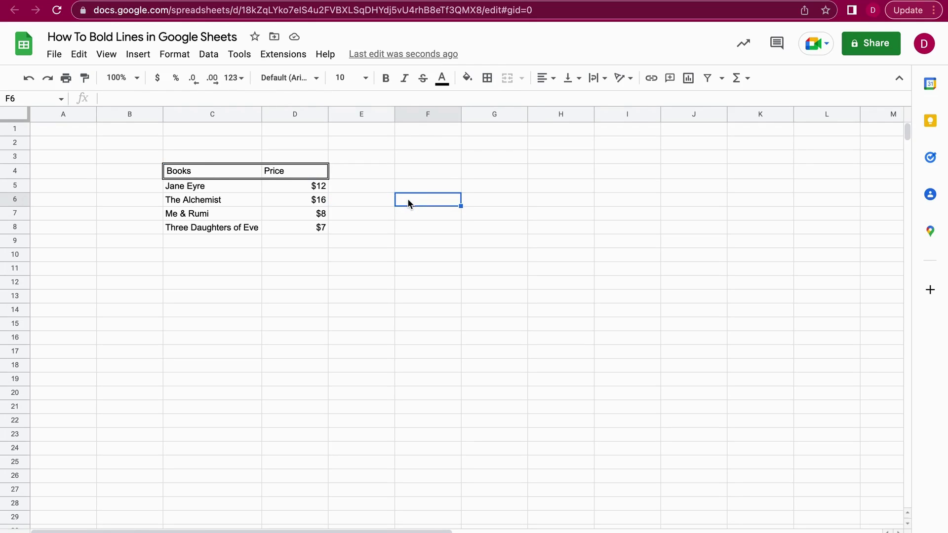